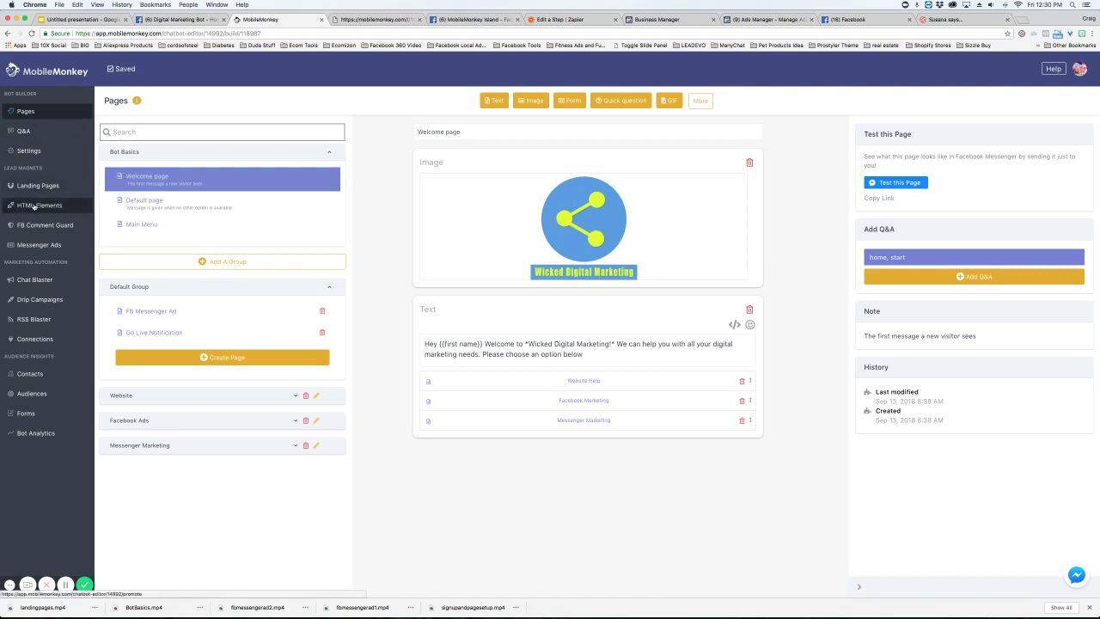
Step: Go to the HTML Elements section and start adding a new HTML element
left_click(34, 206)
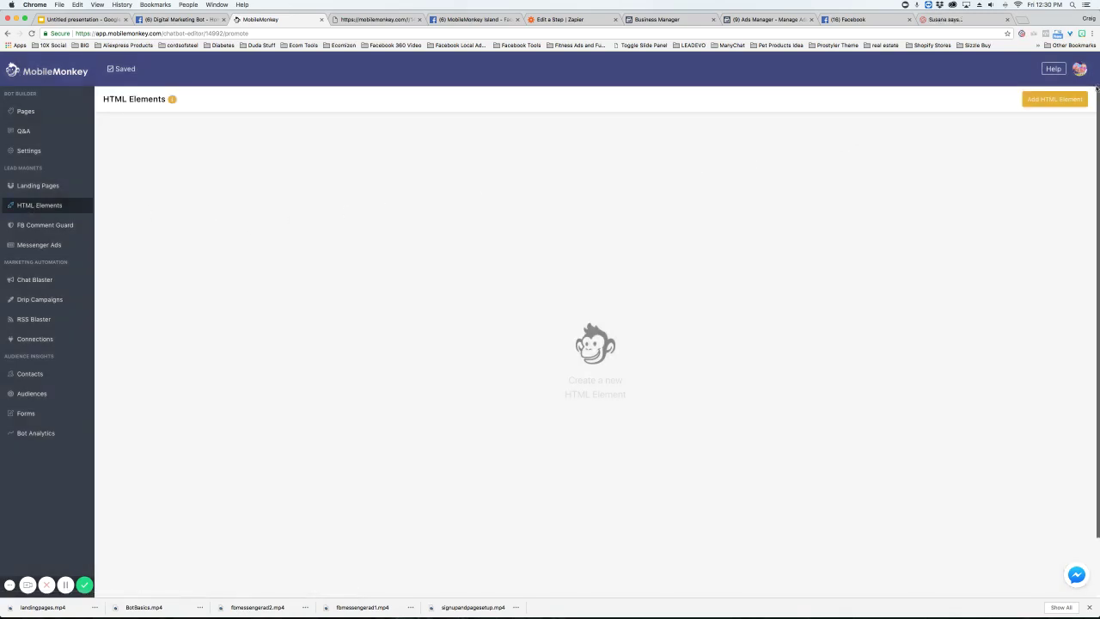
left_click(1051, 102)
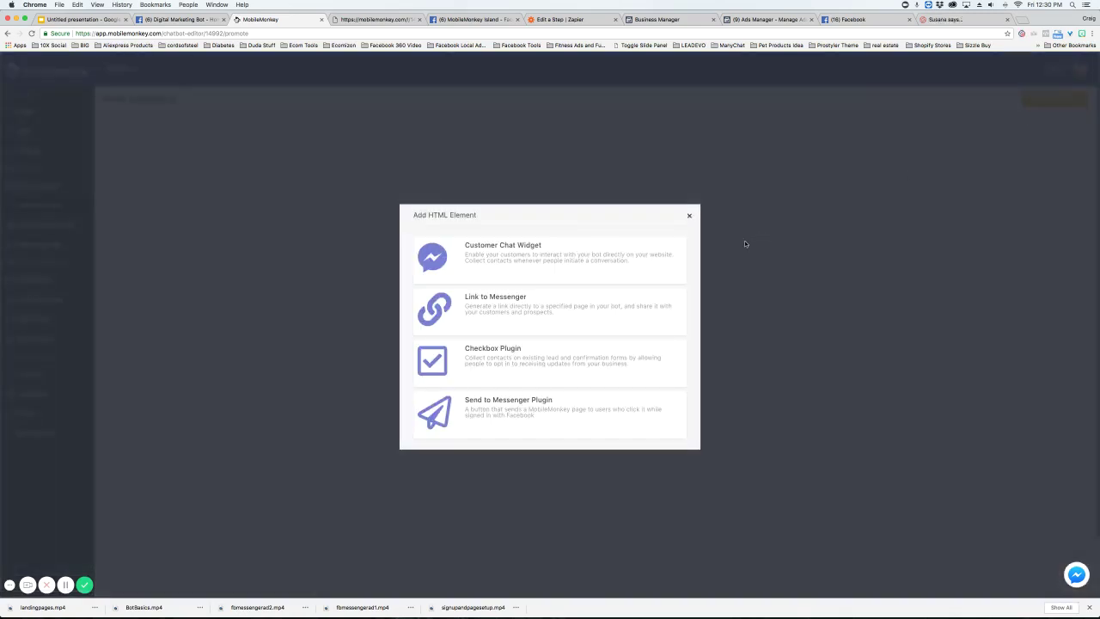
Step: Create a Customer Chat Widget element and rename it from Untitled Customer Chat to 'Website Chat Widget'
left_click(550, 254)
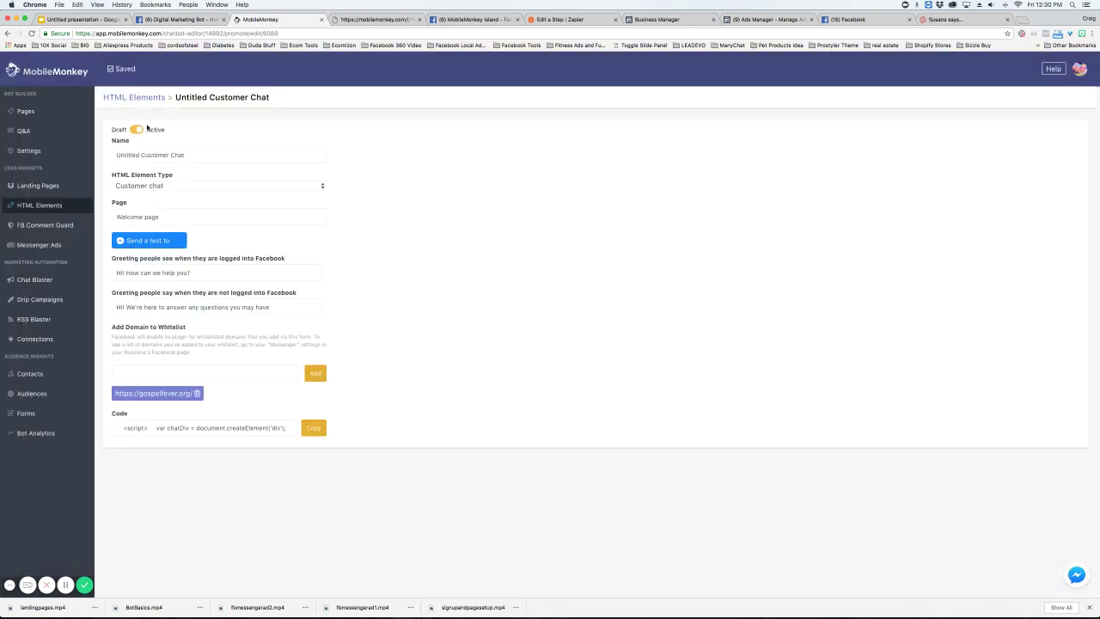
right_click(242, 158)
left_click(179, 161)
left_click_drag(185, 156, 118, 149)
type("Website Chat Widget")
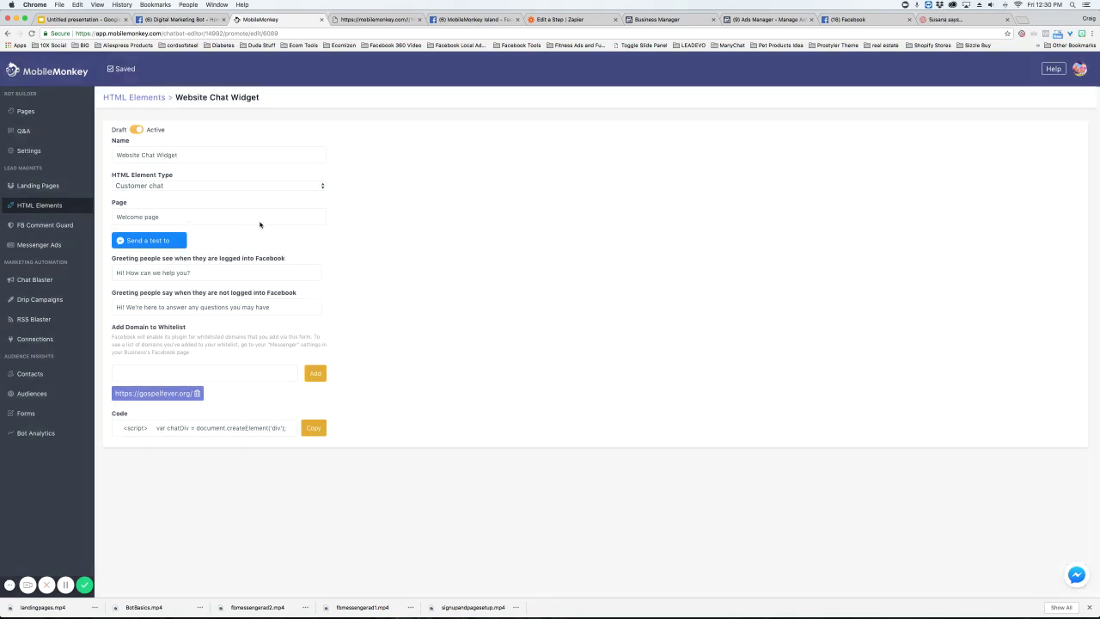
Step: Keep Welcome page as the widget's page and remove the existing gospelfever.org whitelist entry
left_click(260, 225)
left_click(261, 226)
left_click(196, 392)
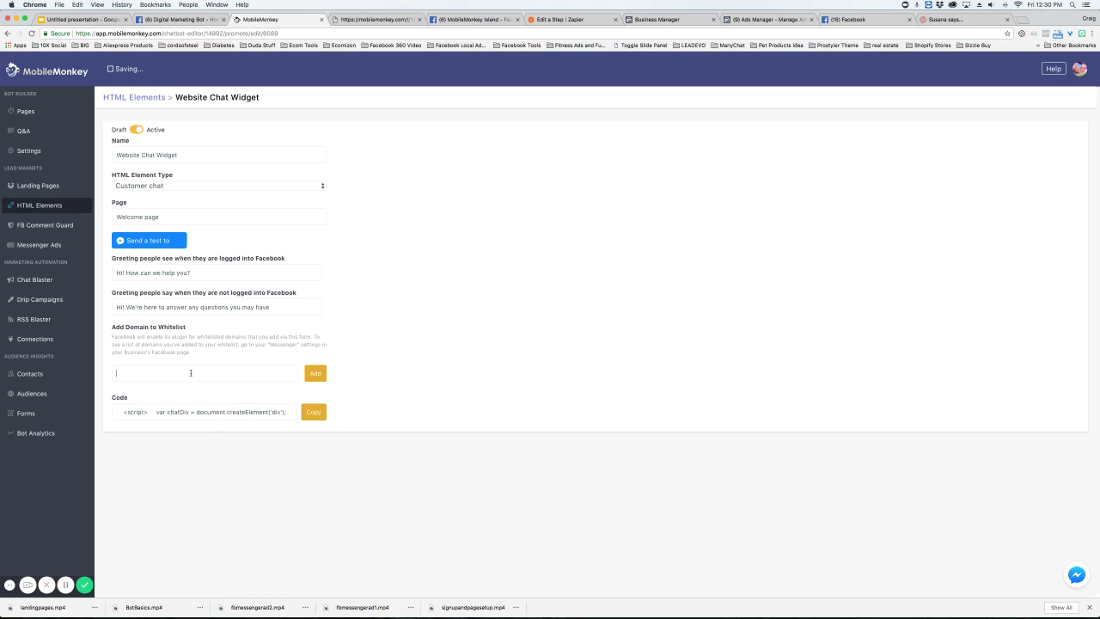
left_click(191, 373)
type("https://gospel")
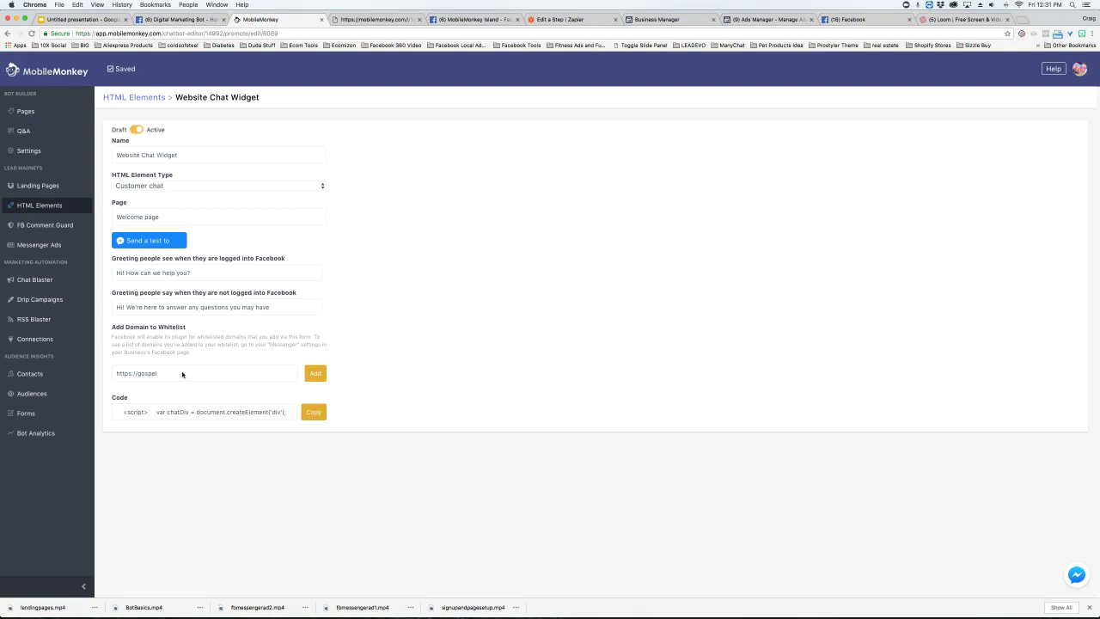
type("ver.org")
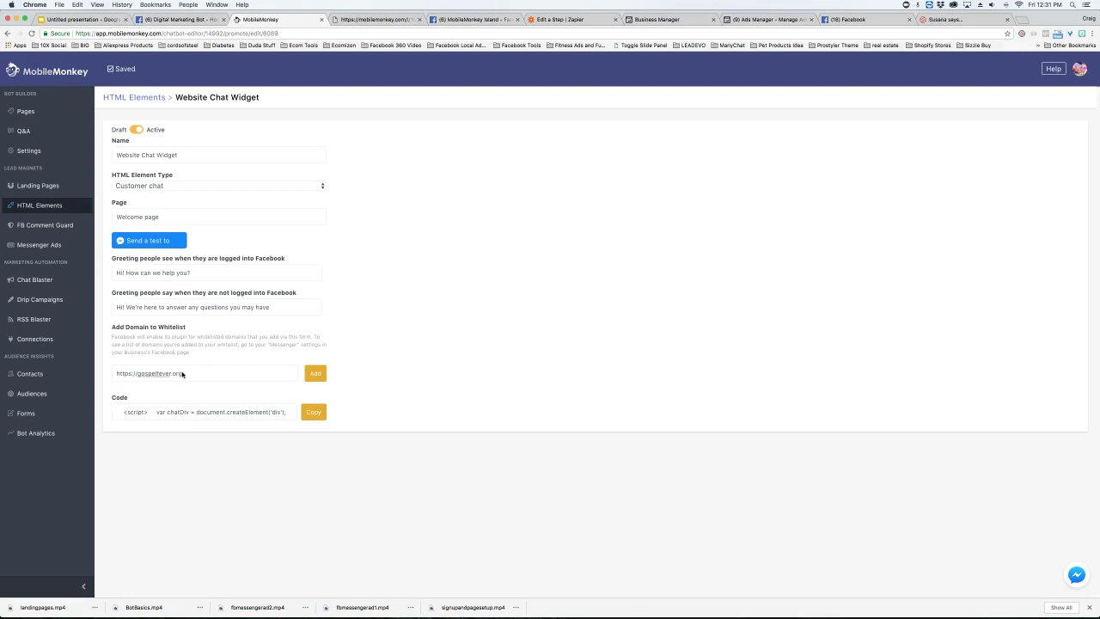
left_click(314, 373)
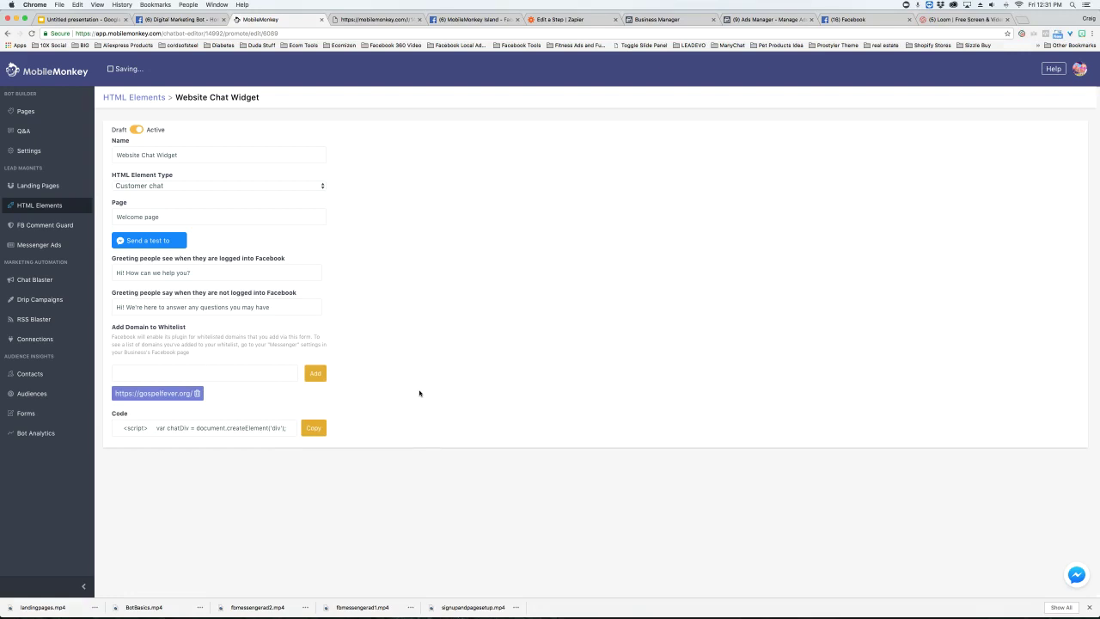
left_click(316, 430)
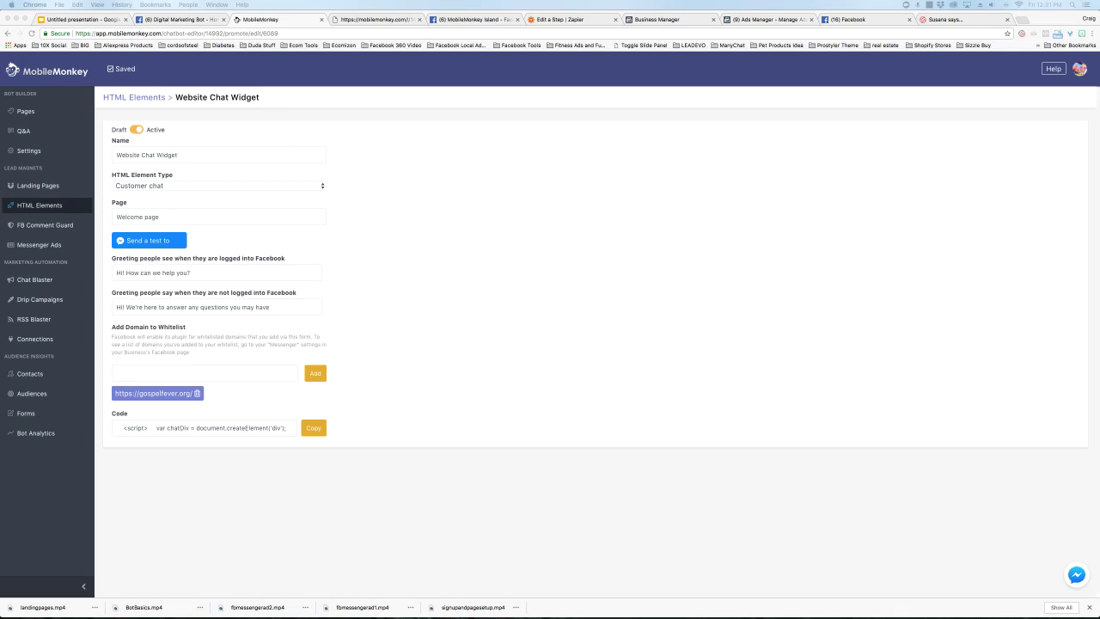
Step: Switch to the Gospel Fever WordPress dashboard and open footer.php in the Themify Ultra theme editor
left_click(452, 102)
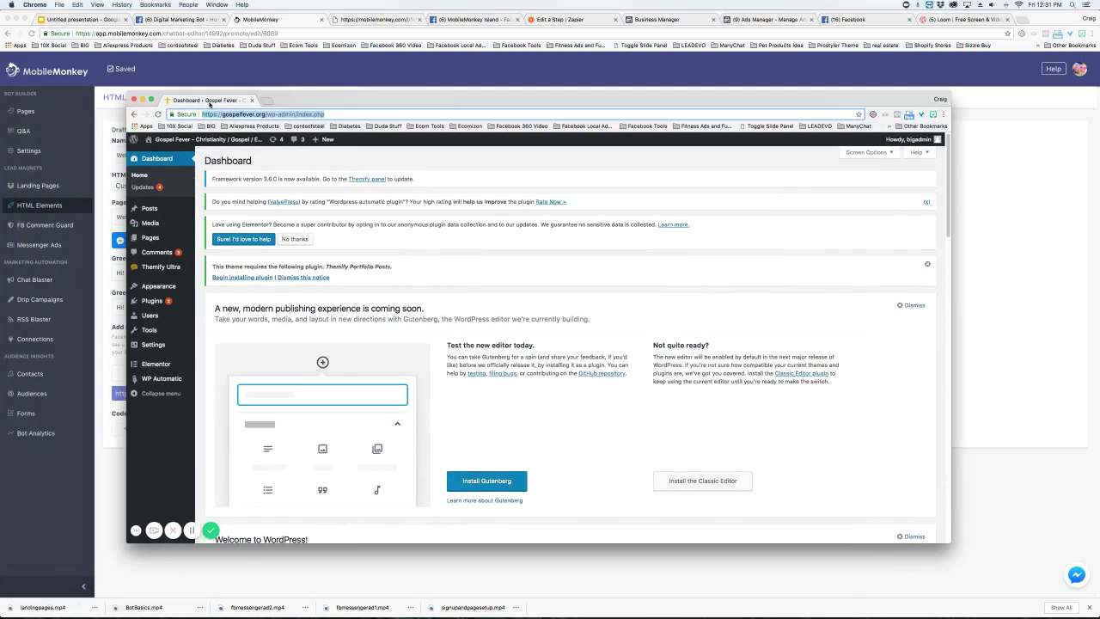
left_click_drag(211, 104, 209, 23)
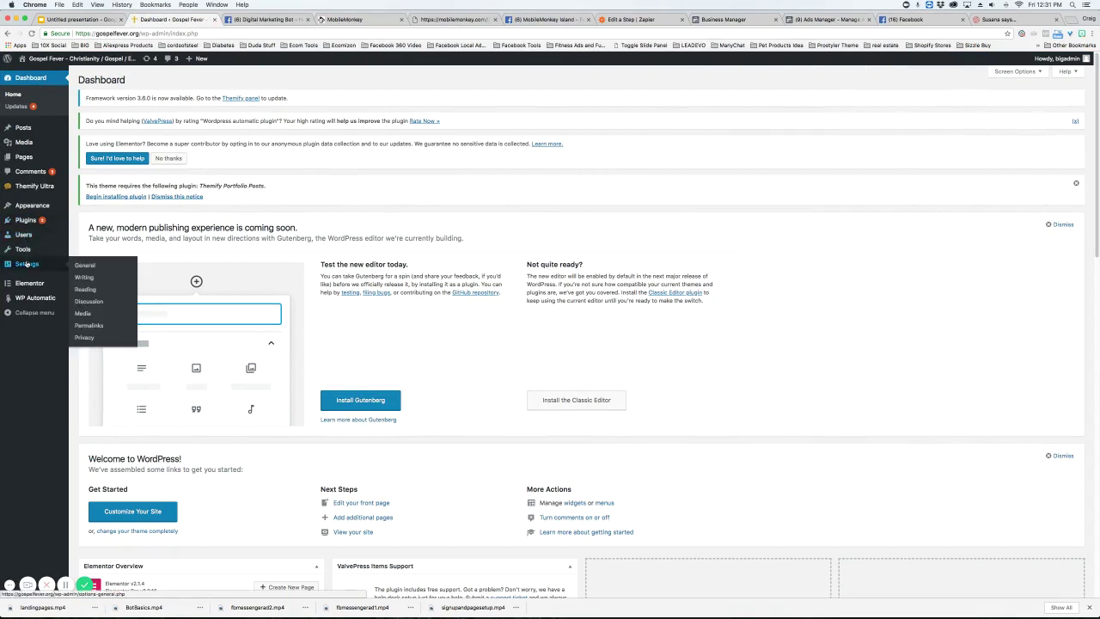
mouse_move(26, 207)
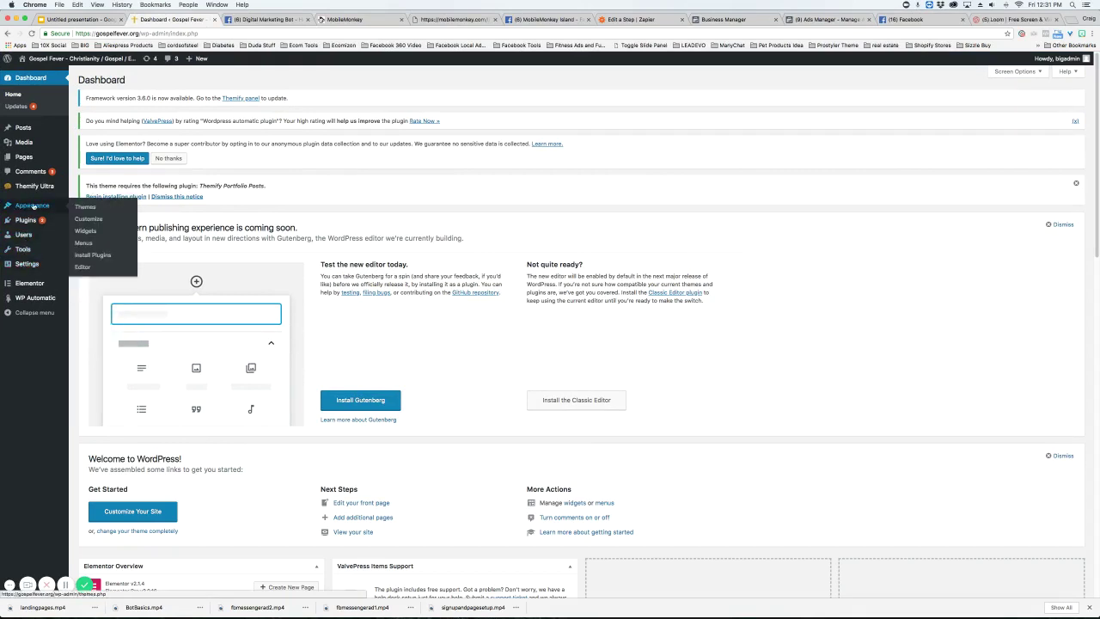
left_click(82, 267)
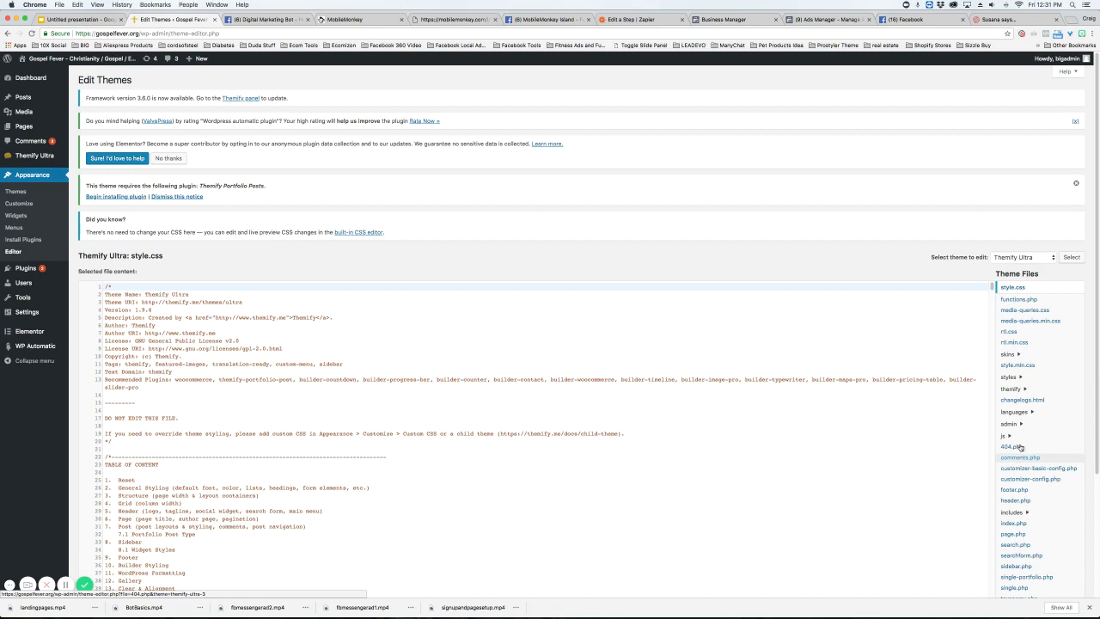
scroll(1031, 362, "down", 2)
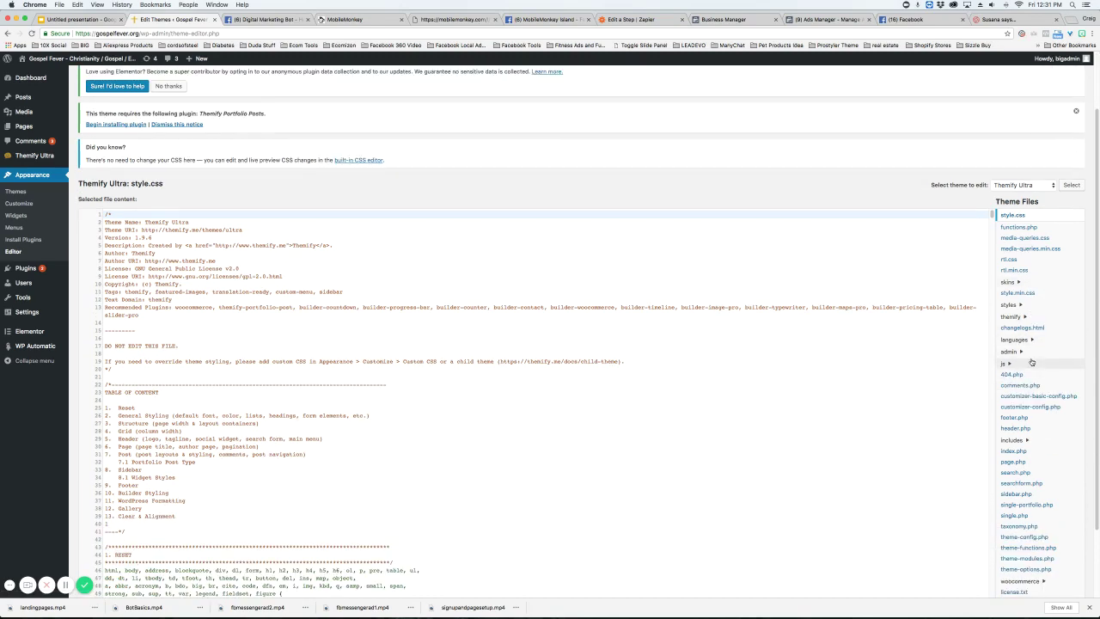
scroll(1031, 362, "down", 1)
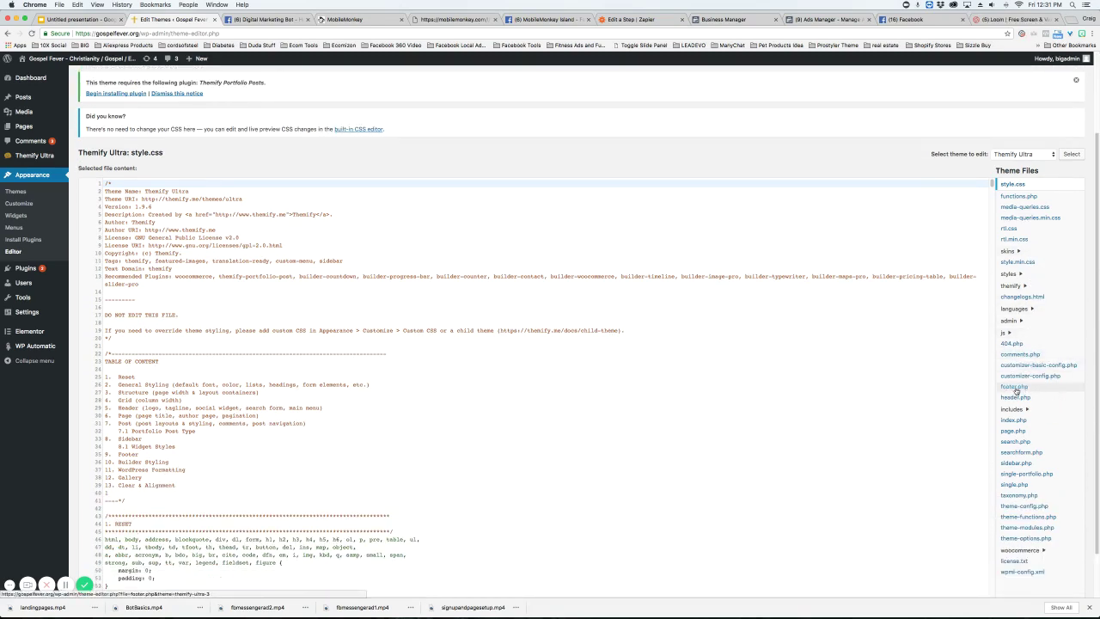
left_click(1015, 388)
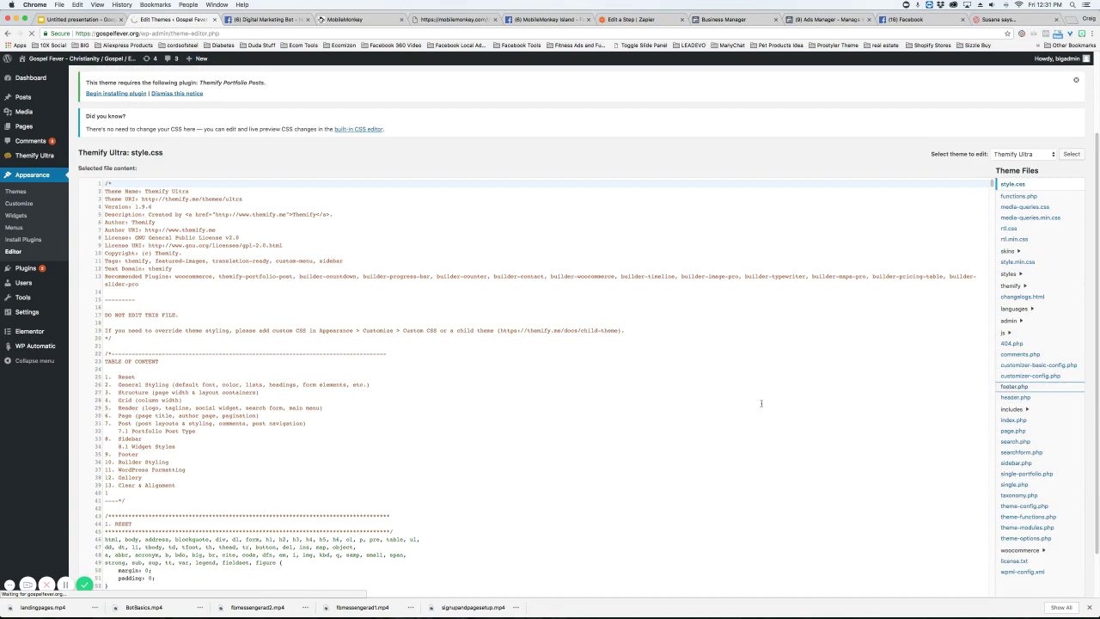
Step: Paste the chat widget script on a new line after line 144's wp_footer call and save footer.php
scroll(254, 423, "down", 10)
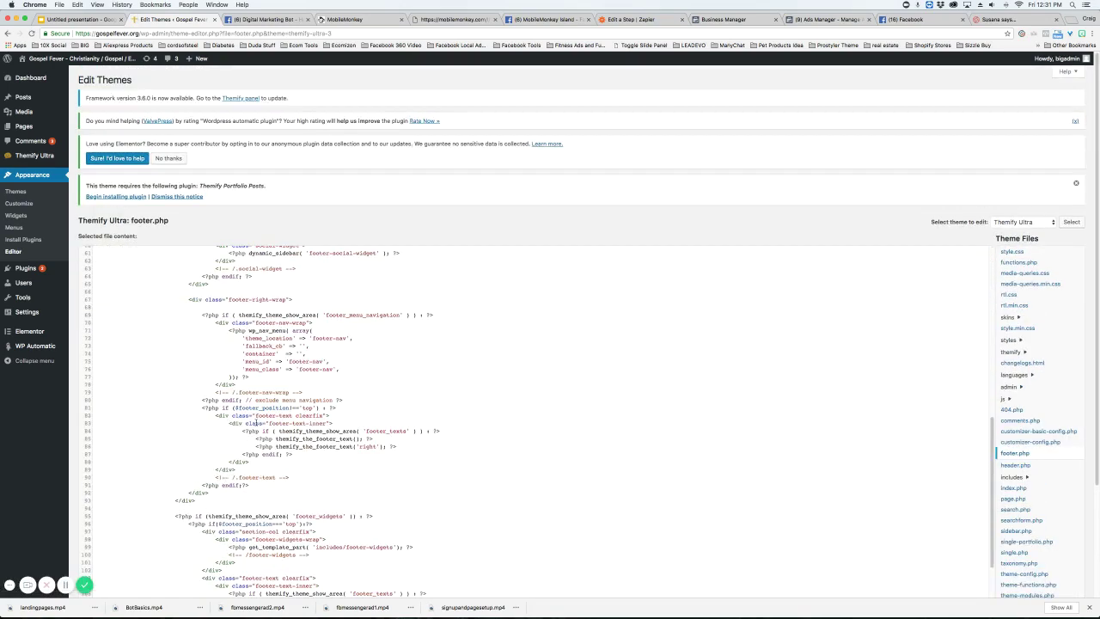
scroll(254, 423, "down", 10)
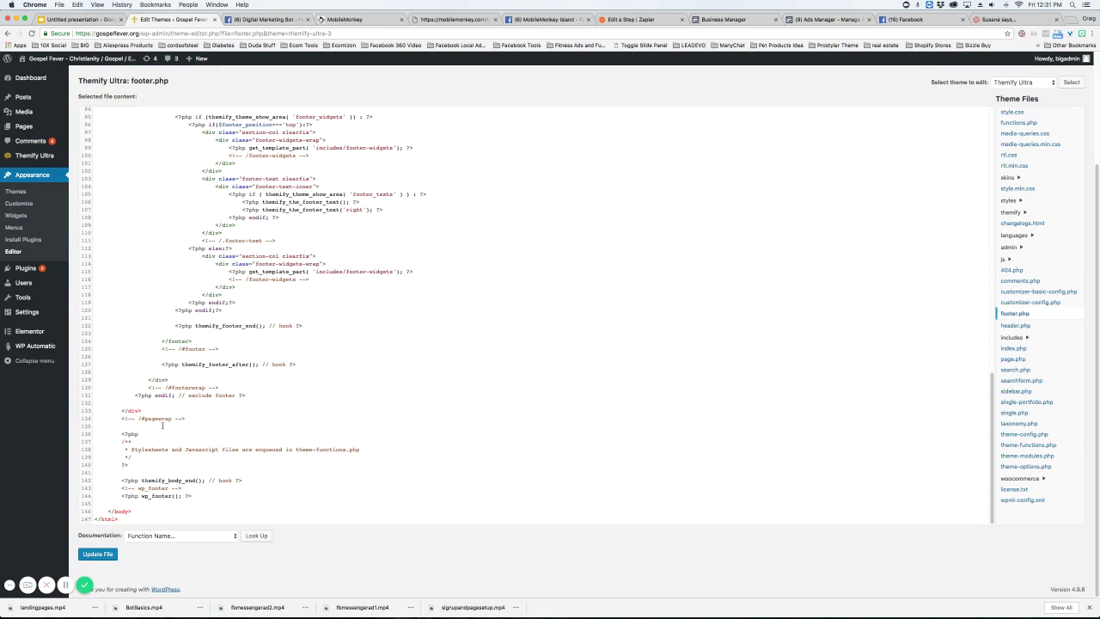
left_click(206, 496)
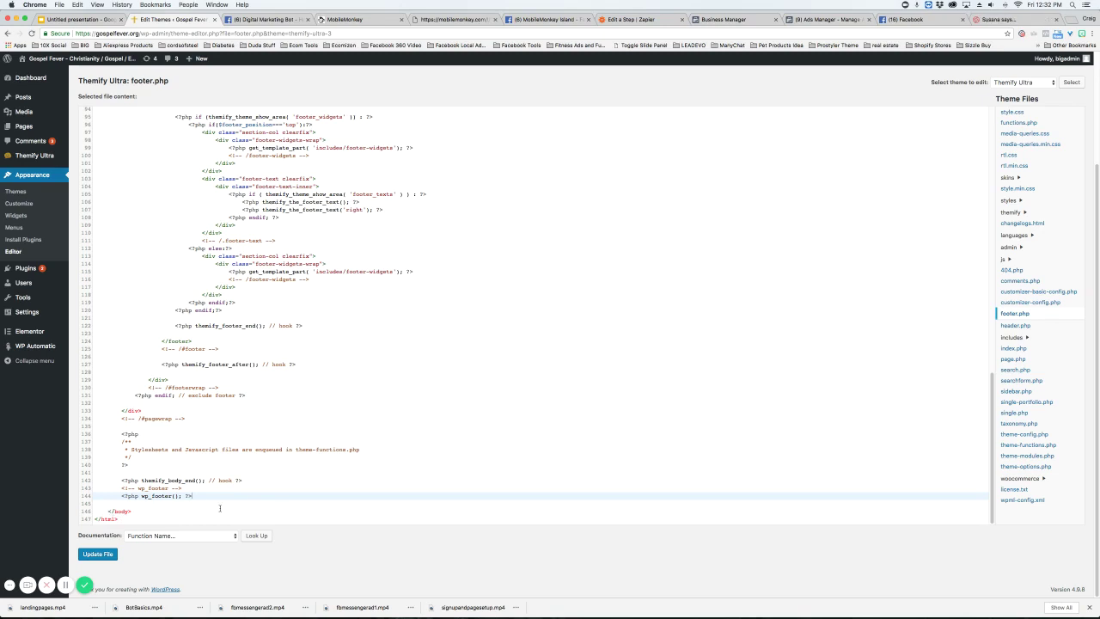
key("Return")
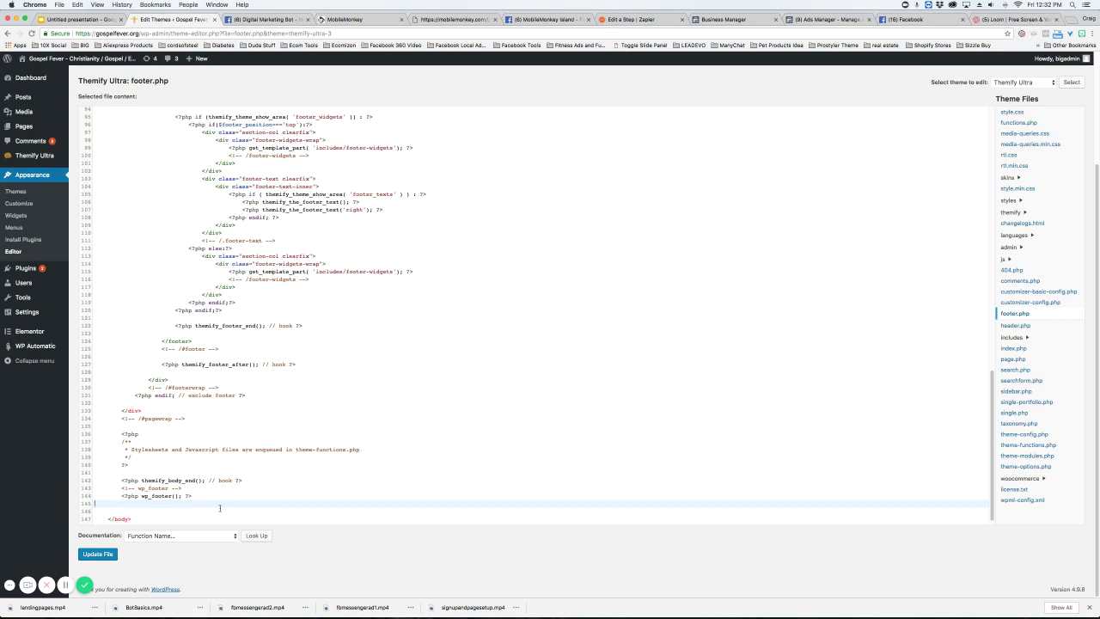
key("super+v")
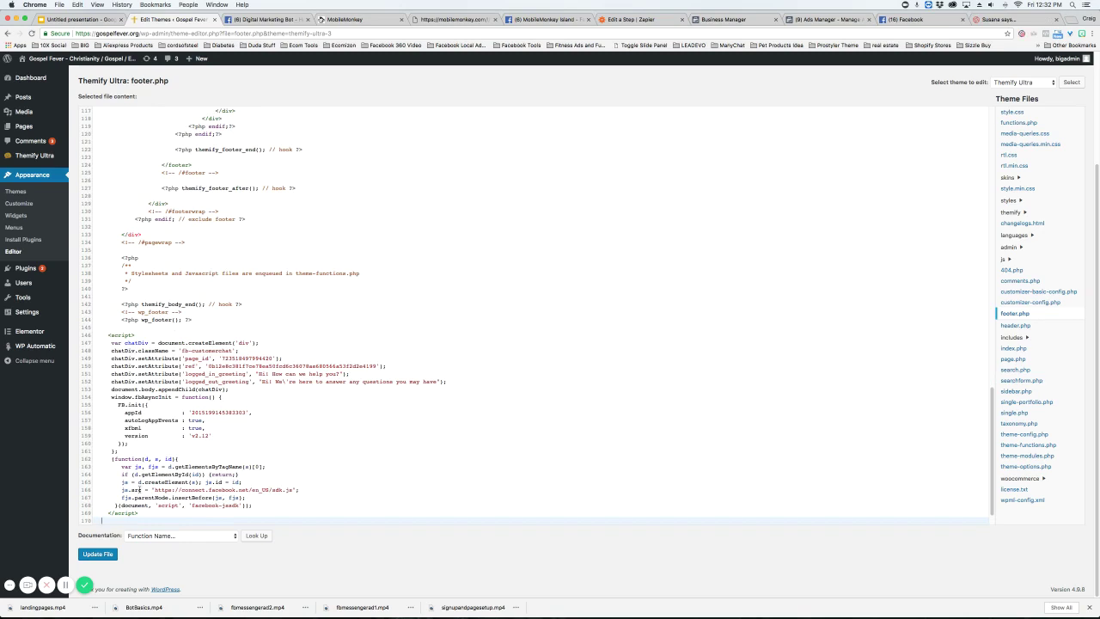
left_click(102, 555)
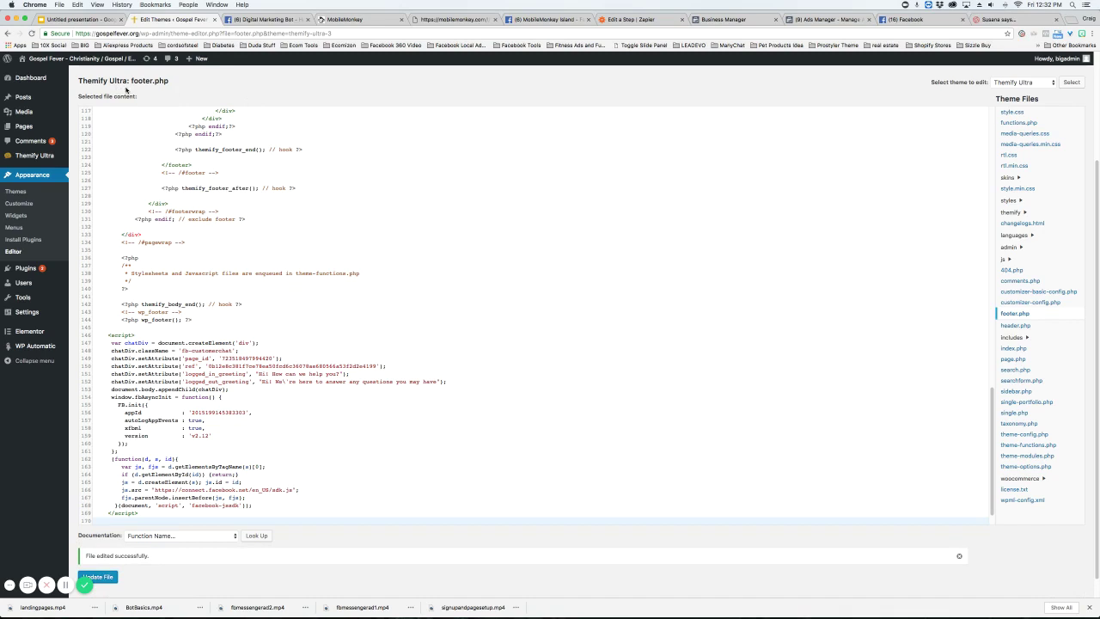
mouse_move(30, 74)
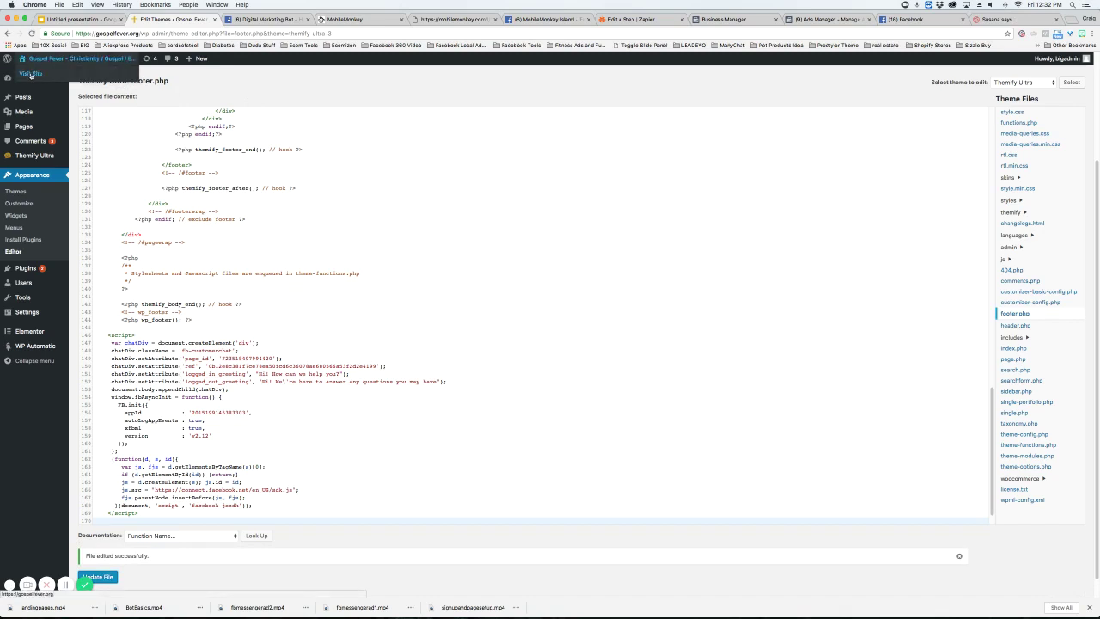
Step: Open the live Gospel Fever site in a new tab and open the Digital Marketing Bot's Messenger chat
right_click(30, 73)
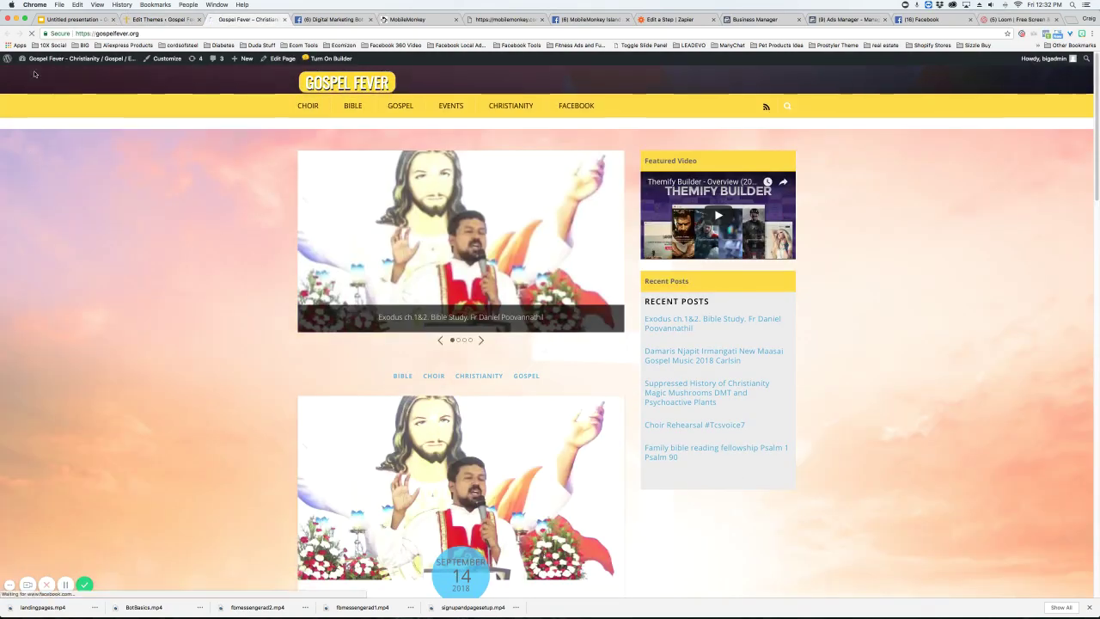
mouse_move(32, 60)
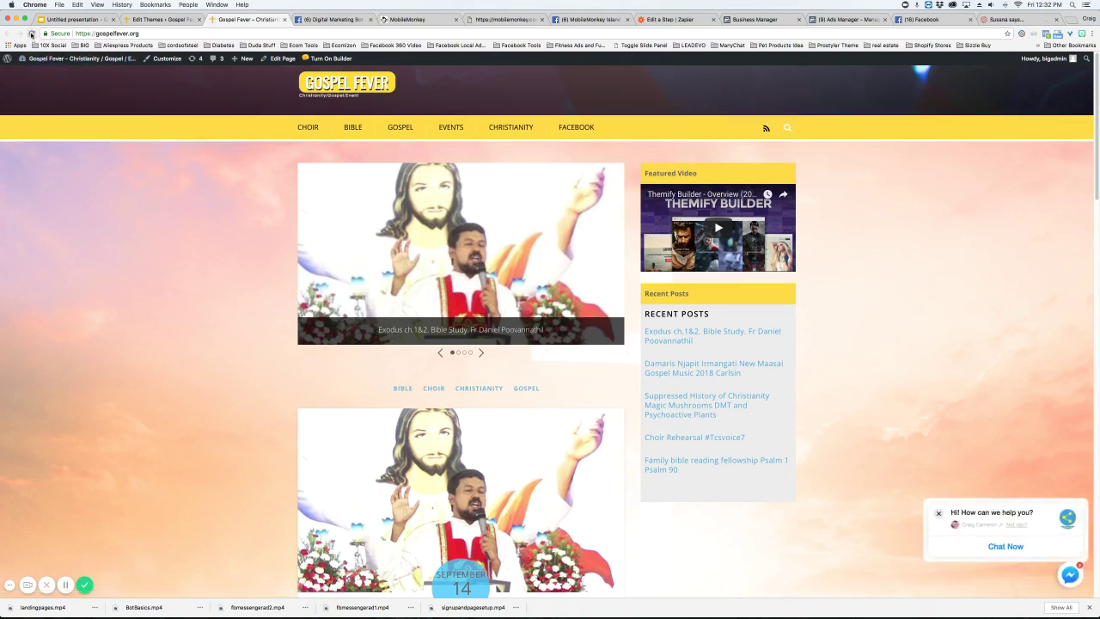
left_click(1011, 545)
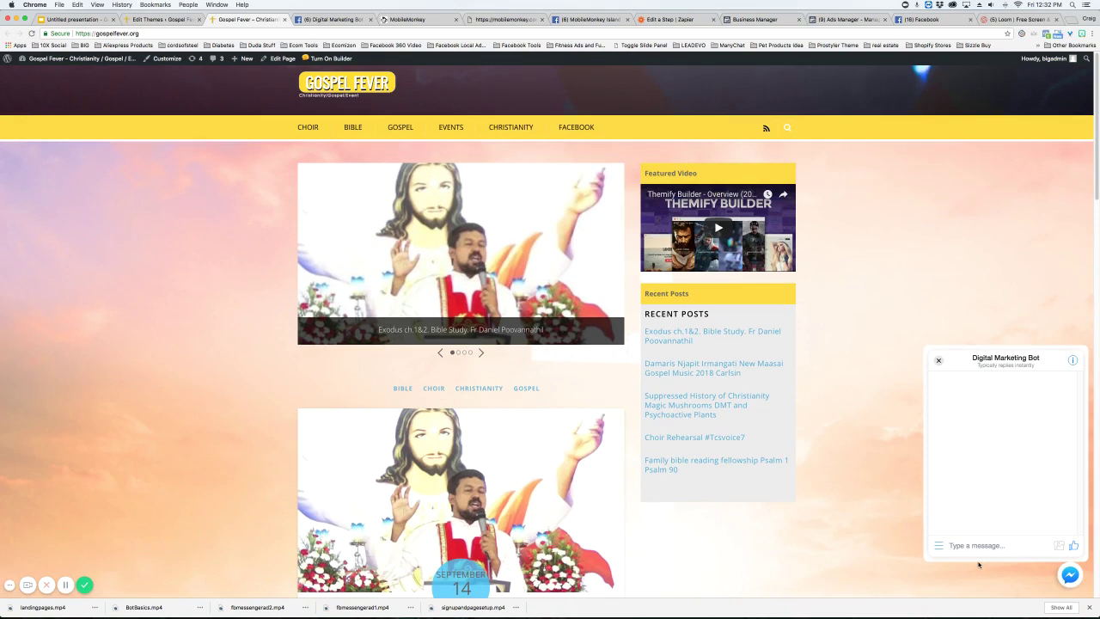
scroll(1023, 459, "up", 1)
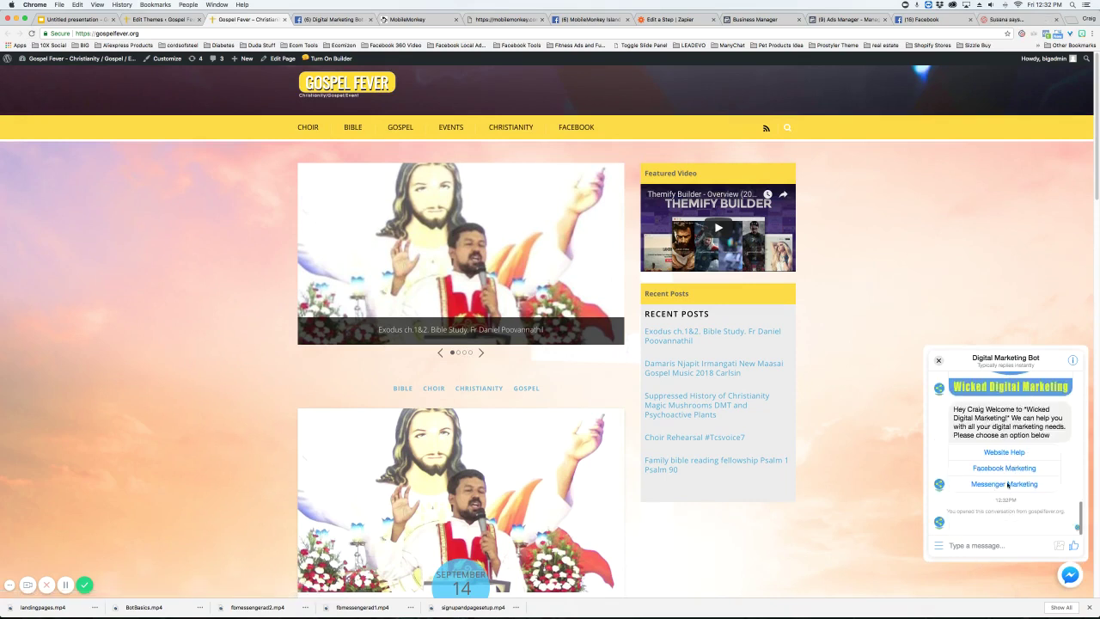